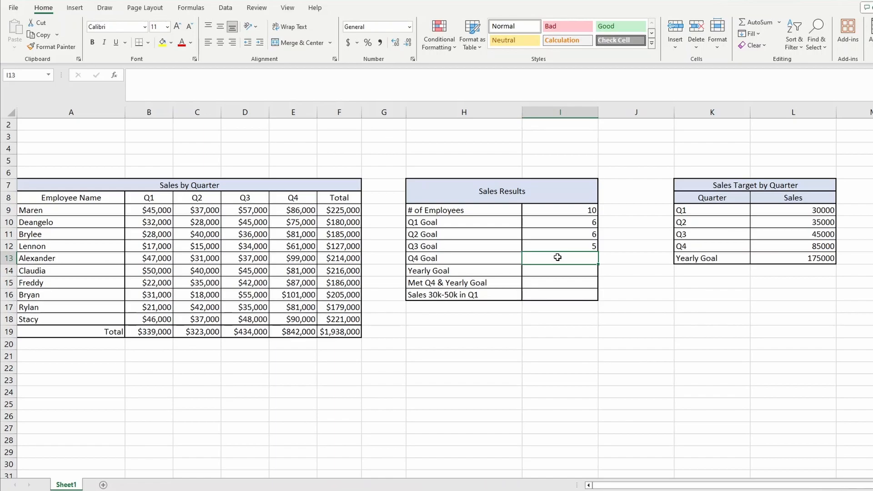
Enter a COUNTIF formula for the Q4 Goal in I13 that counts values in E9:E18 meeting ">=85000".
type("=con")
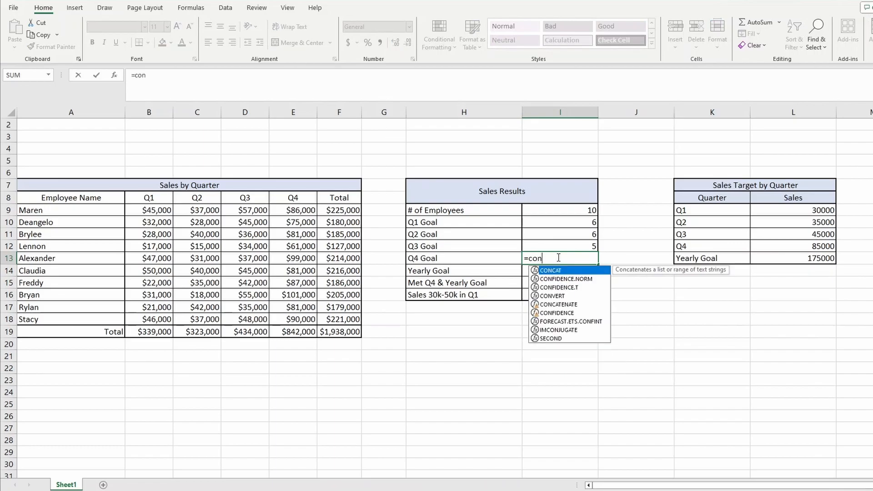
key("BackSpace")
type("un")
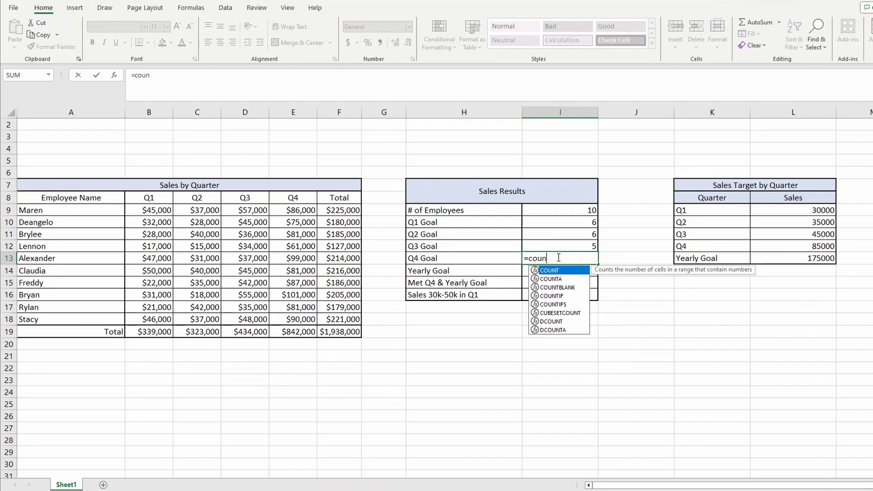
type("tif(")
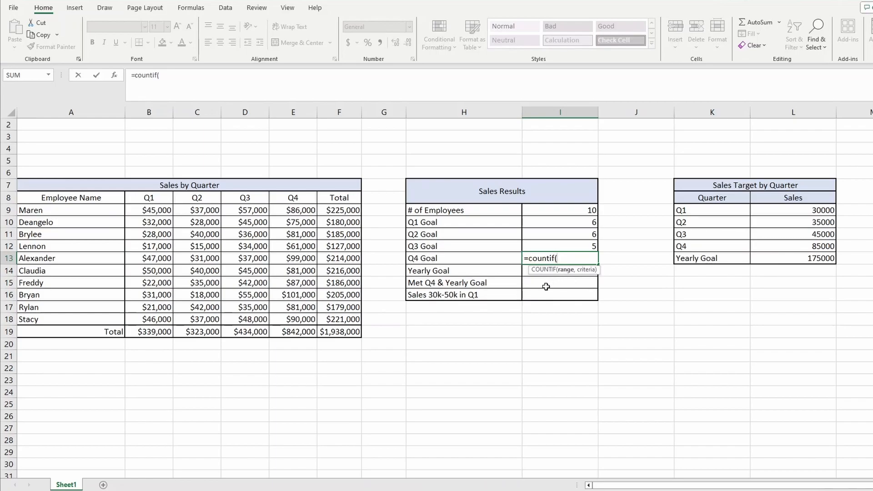
left_click_drag(295, 209, 289, 320)
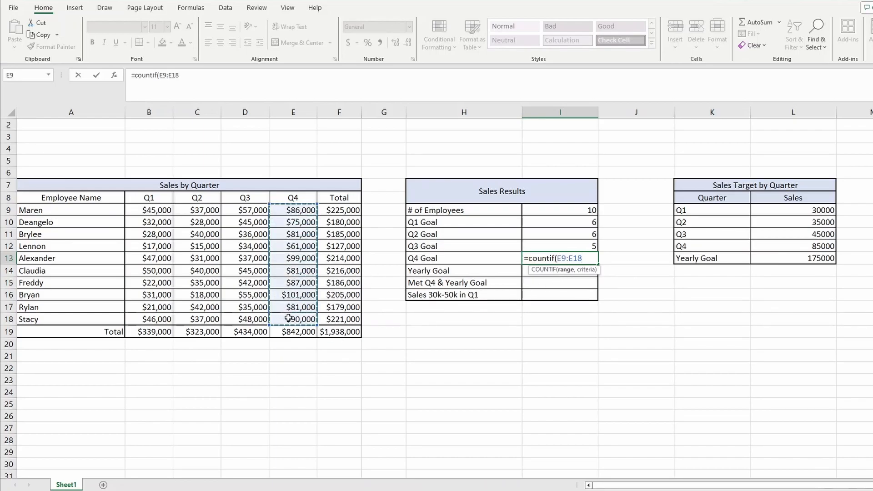
type(",")
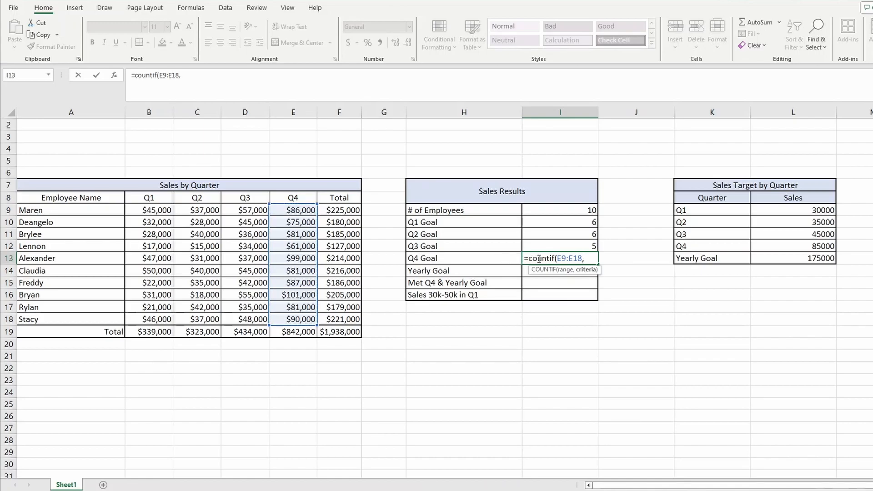
type("\"")
type(">+")
type("=")
type("85000")
type("\"")
type(")")
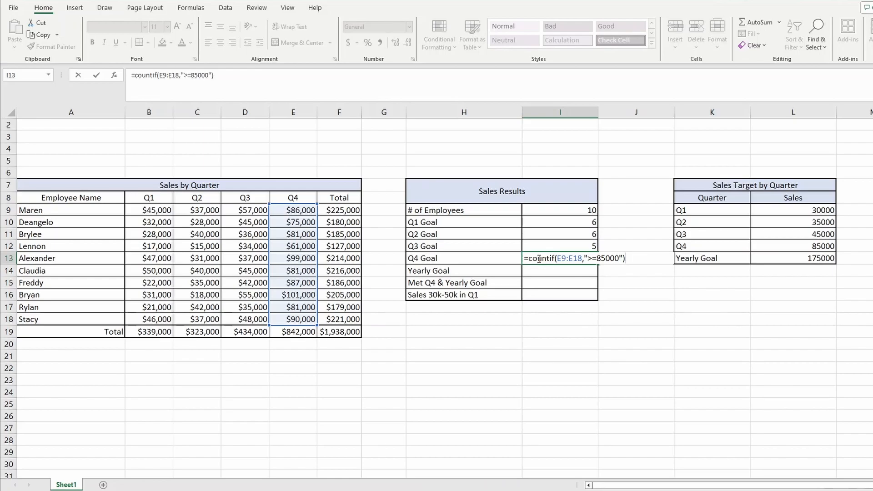
key("Return")
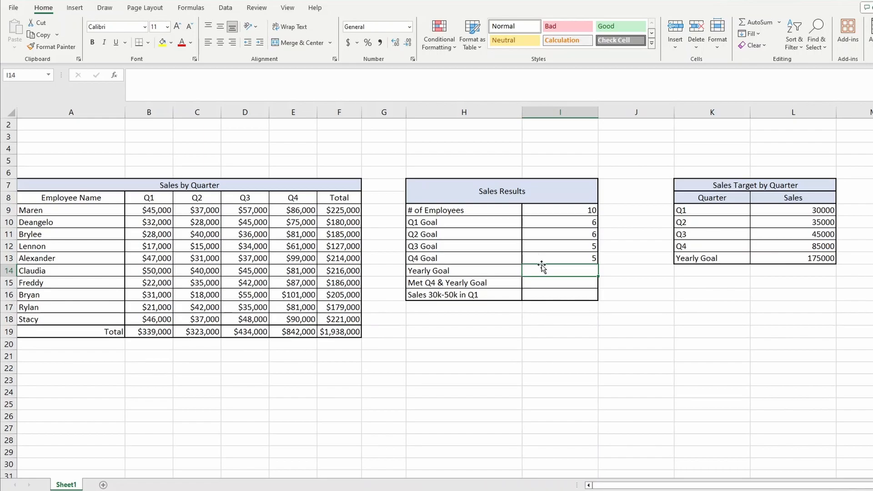
Enter a COUNTIF formula for the Yearly Goal in I14 that counts values in F9:F18 meeting ">=175000".
type("=")
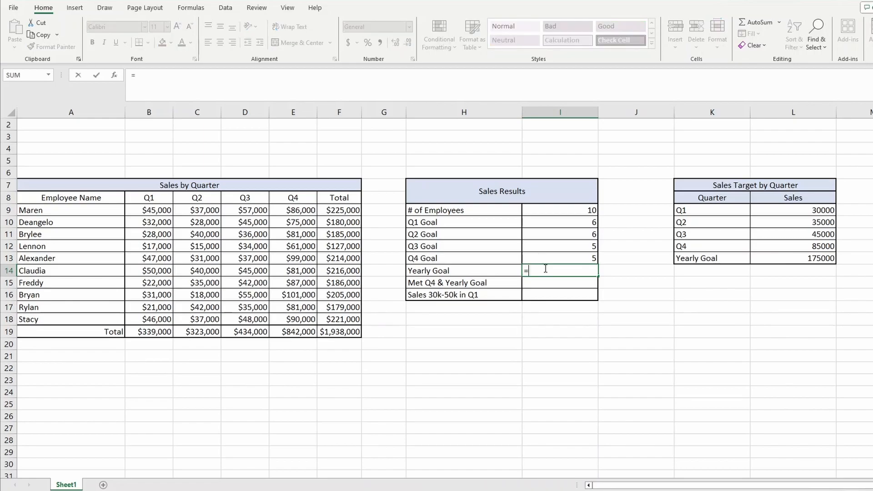
type("countif(")
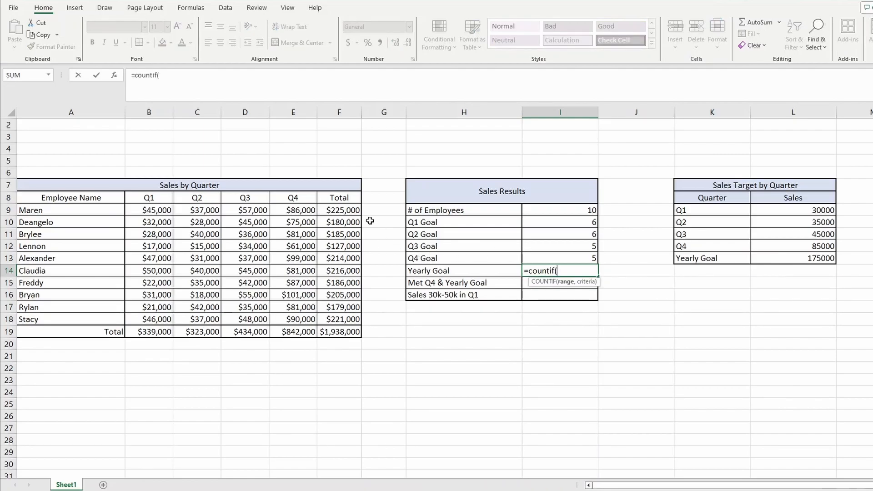
left_click_drag(344, 210, 342, 317)
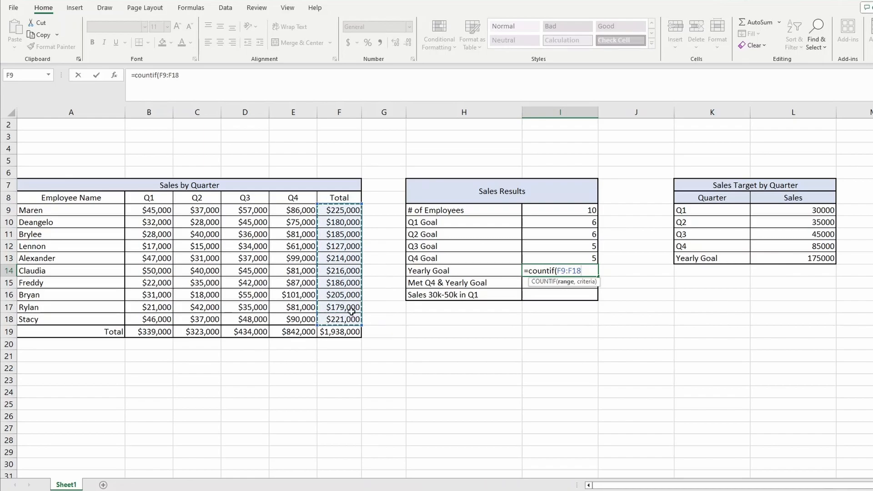
type(",\">=")
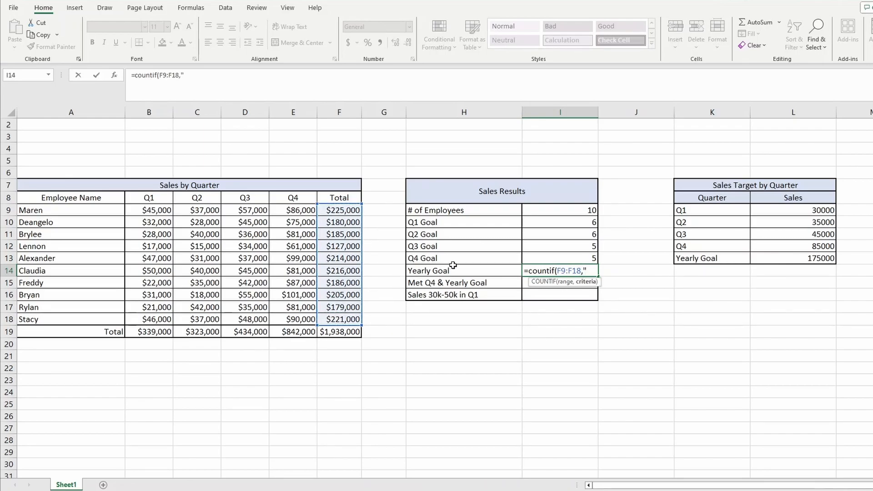
type("175000")
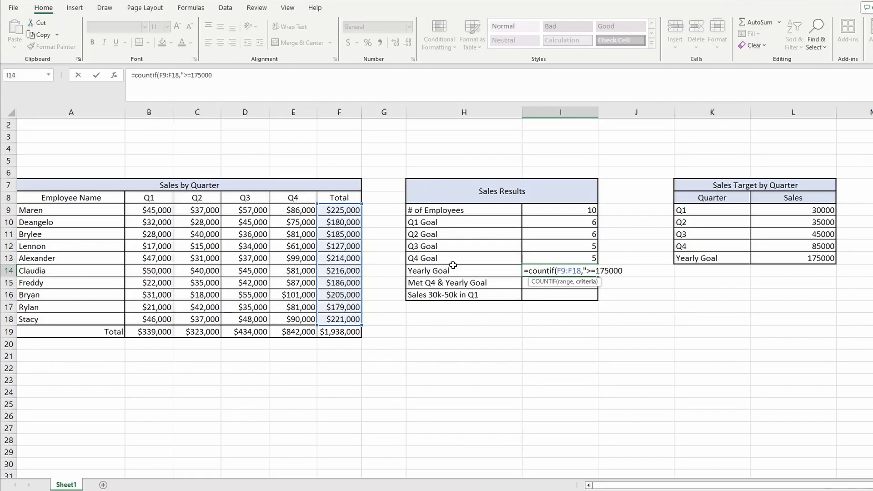
type("\")")
key("Return")
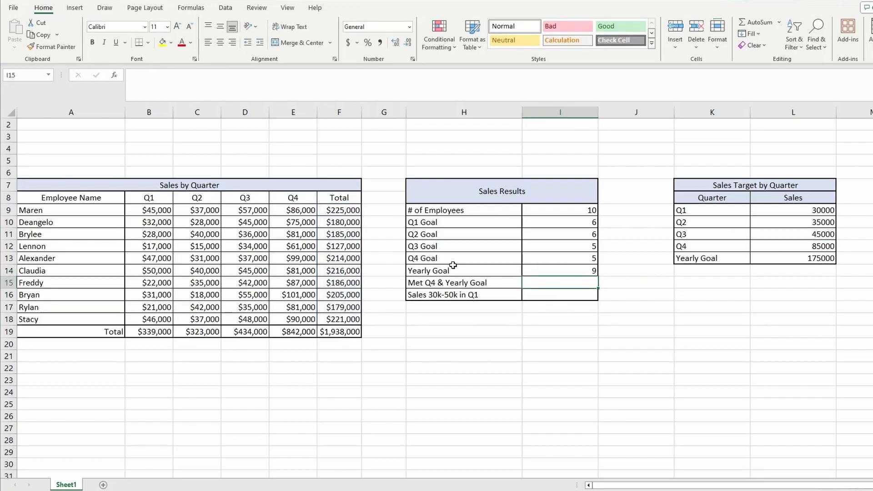
left_click(537, 271)
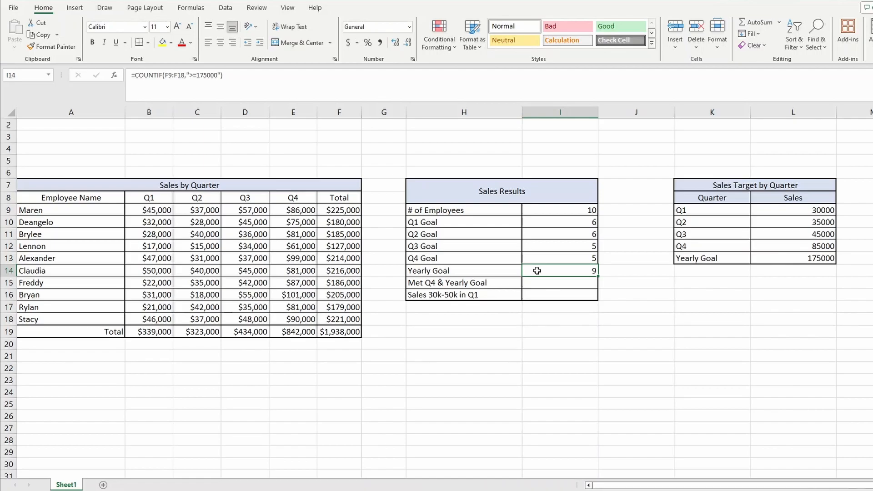
Begin a COUNTIFS formula for Met Q4 & Yearly Goal in I15 with range E9:E18 and criterion ">=85000".
left_click(557, 284)
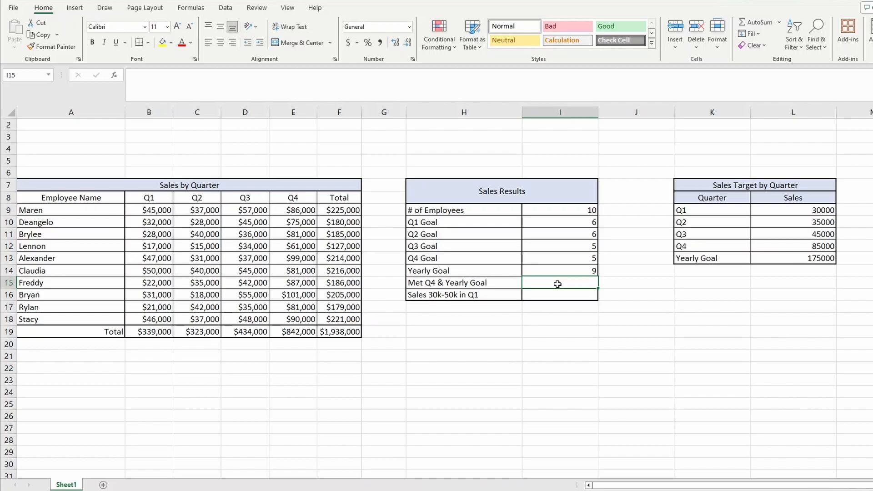
type("=coun")
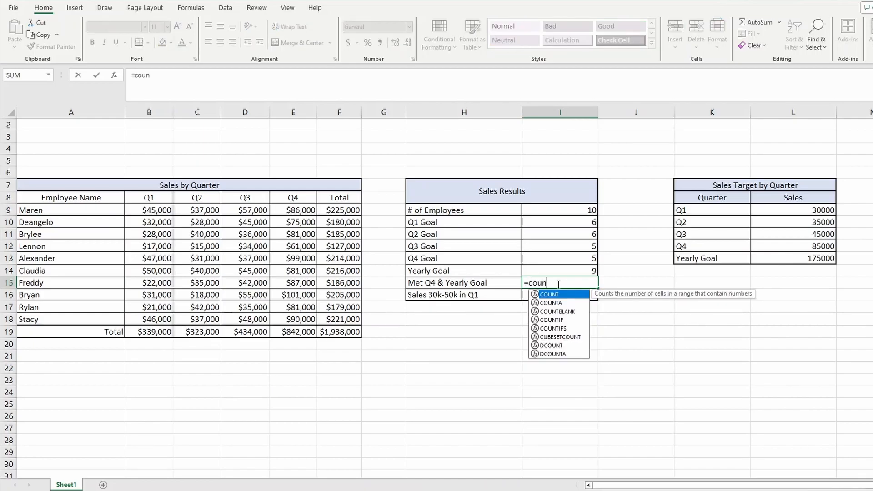
type("tifs")
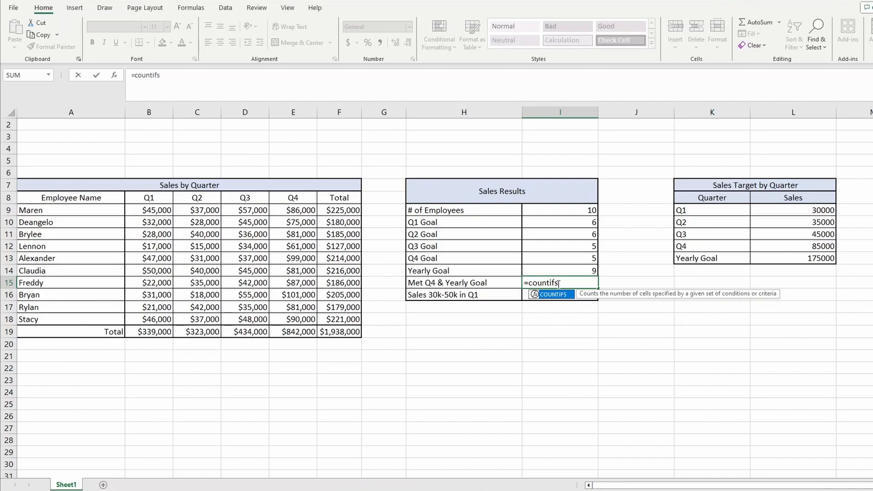
type("(")
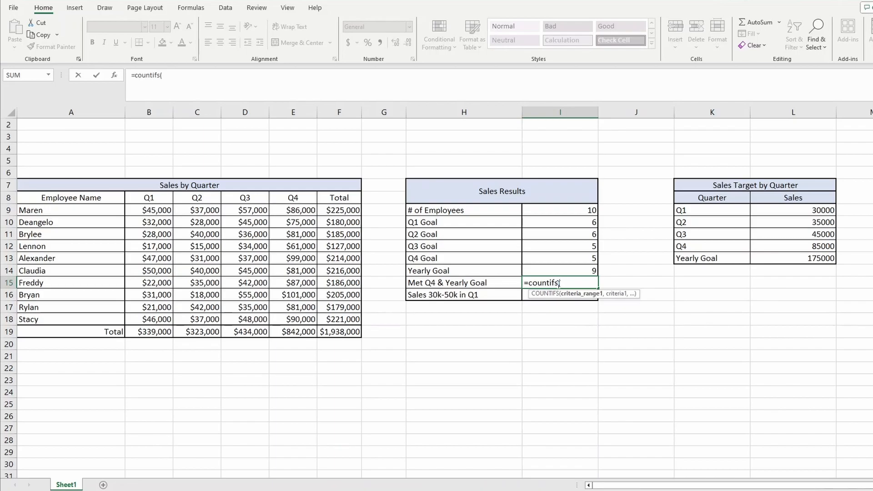
left_click_drag(300, 211, 296, 320)
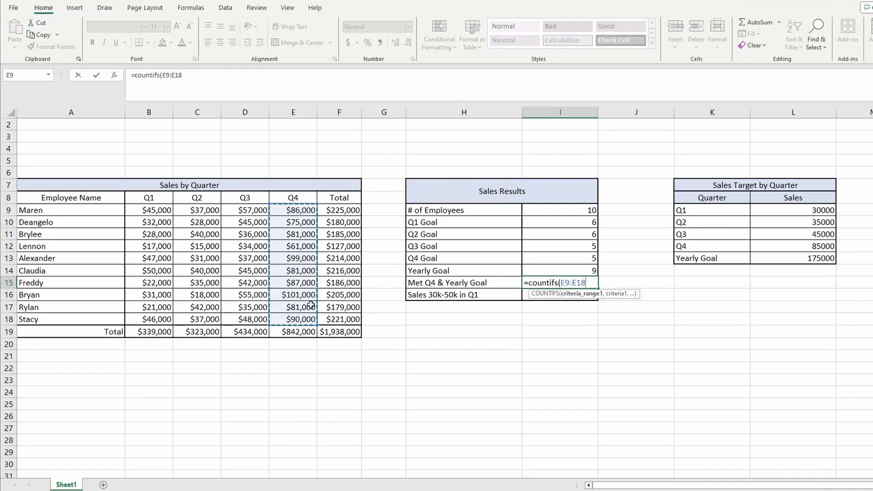
type(",")
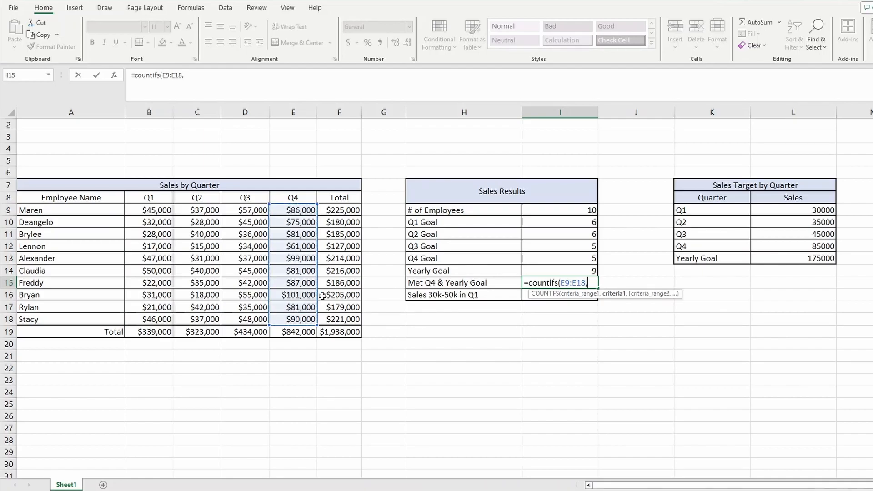
type("\">=8 5000\",")
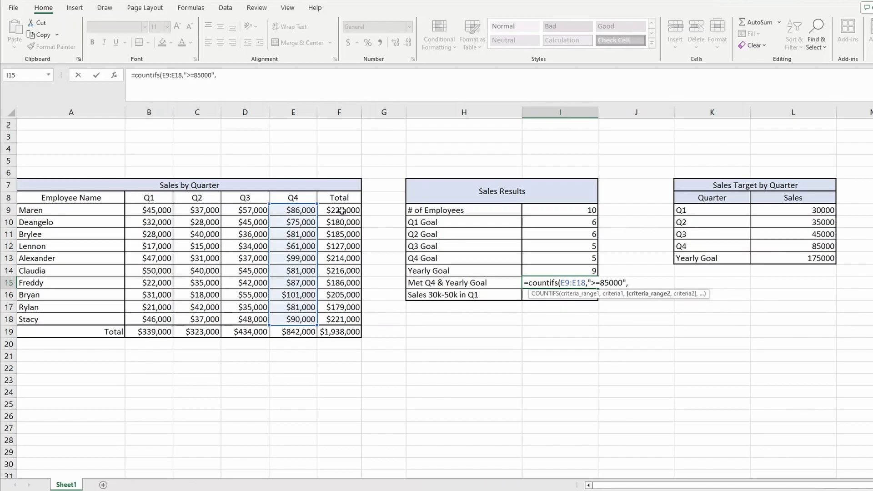
Complete the COUNTIFS formula in I15 with second range F9:F18 and criterion ">=175000".
left_click_drag(342, 211, 339, 319)
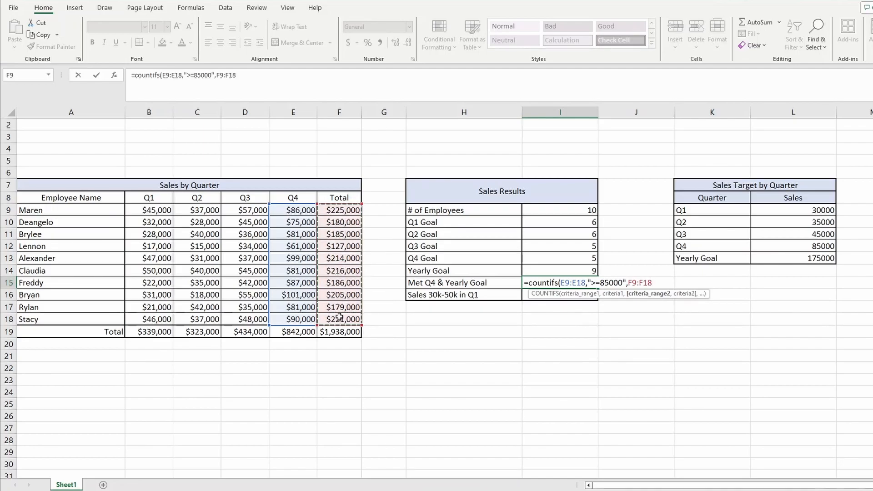
type(",\"")
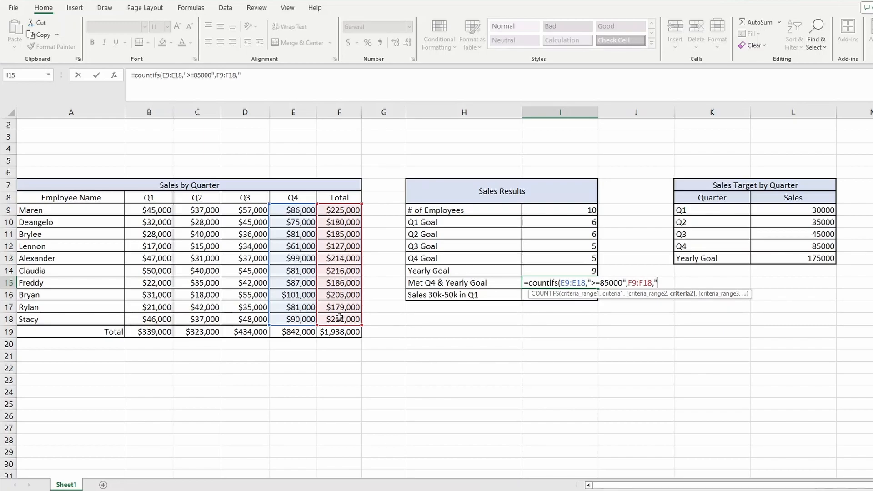
type(">=175000\")")
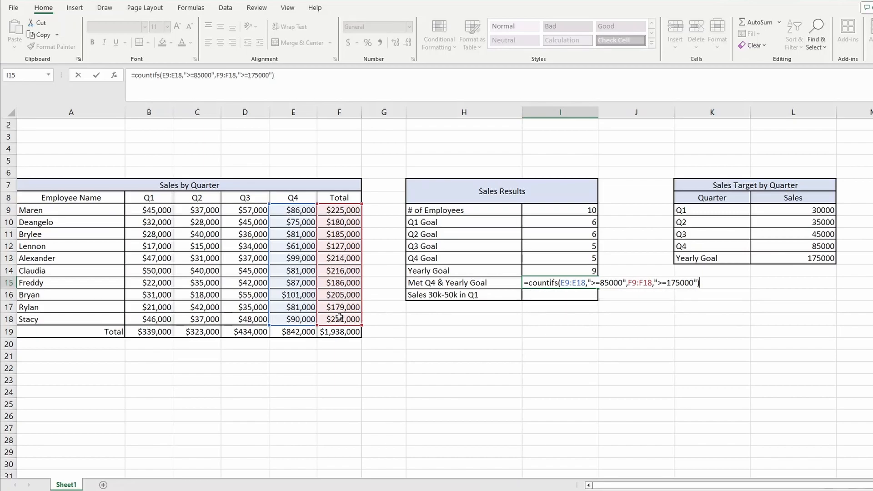
key("Return")
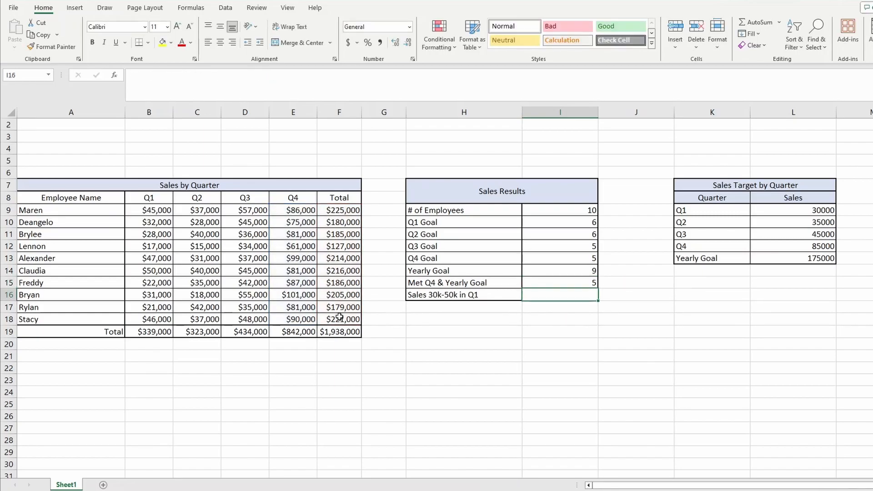
left_click(571, 279)
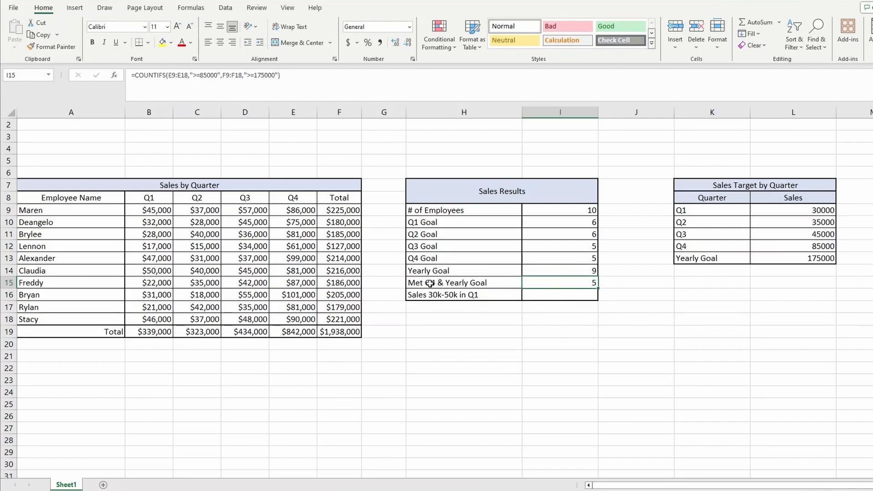
Begin a COUNTIFS formula for Sales 30k-50k in Q1 in I16 with range B9:B18 and criterion ">=30000".
left_click(575, 293)
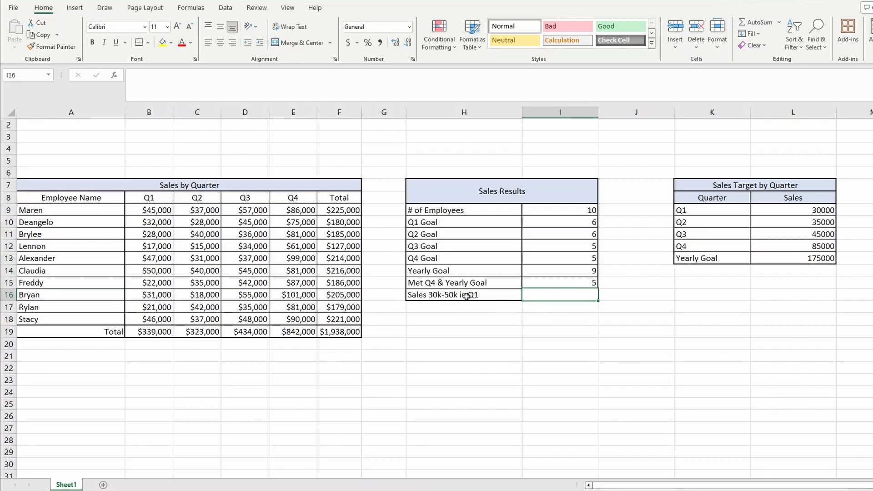
type("=")
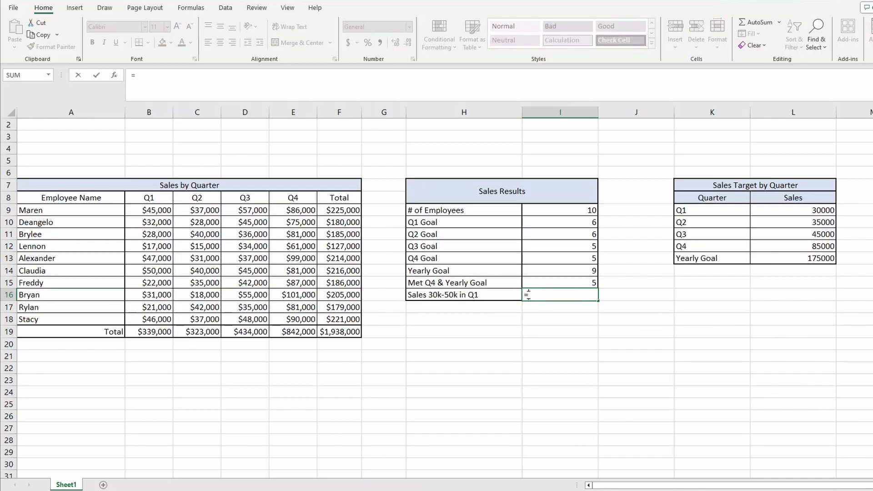
type("countifs(")
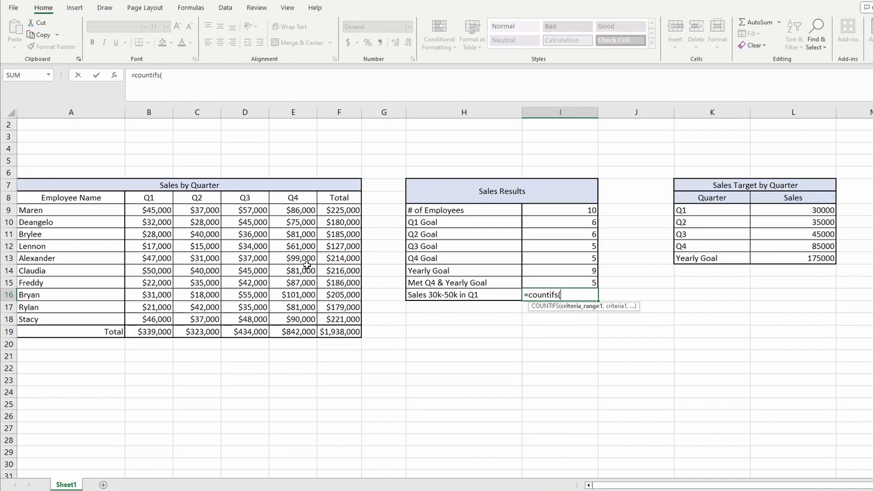
left_click_drag(150, 208, 168, 317)
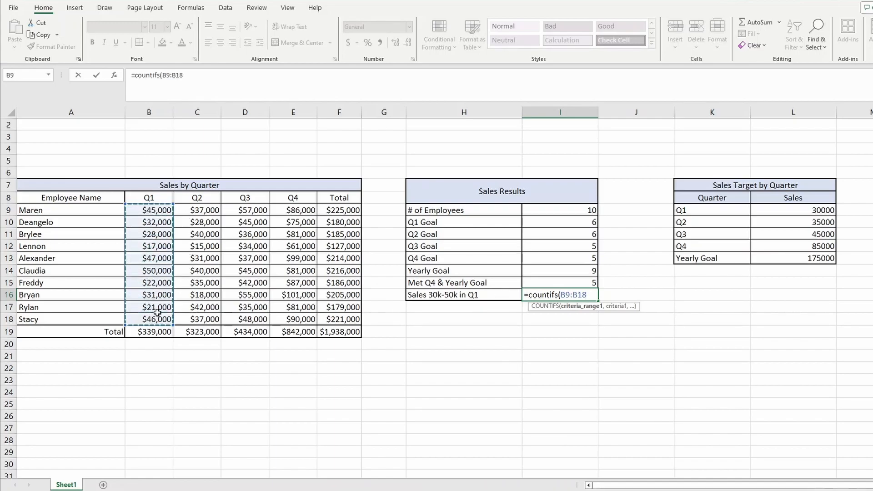
type(",")
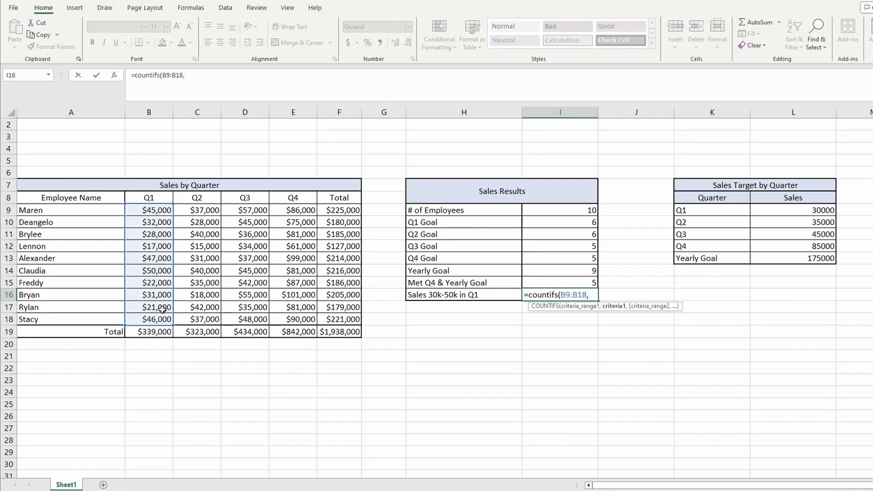
type("\">=30000\",")
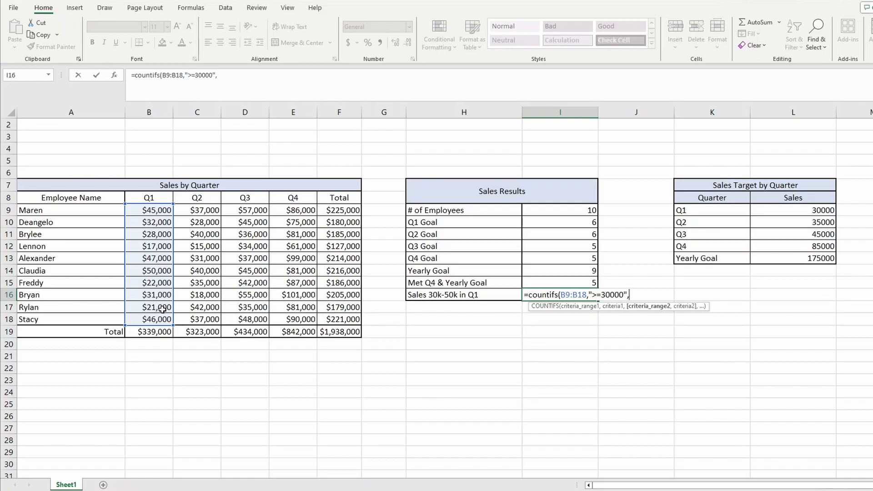
Complete the COUNTIFS formula in I16 with B9:B18 as the second range and criterion "<=50000".
left_click(150, 208)
left_click_drag(150, 209, 167, 308)
type(",\"<")
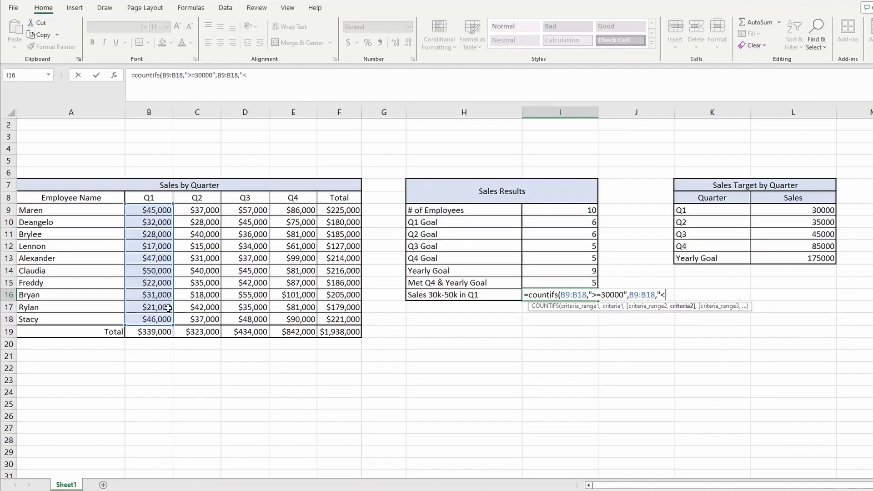
type("=50000\")")
key("Return")
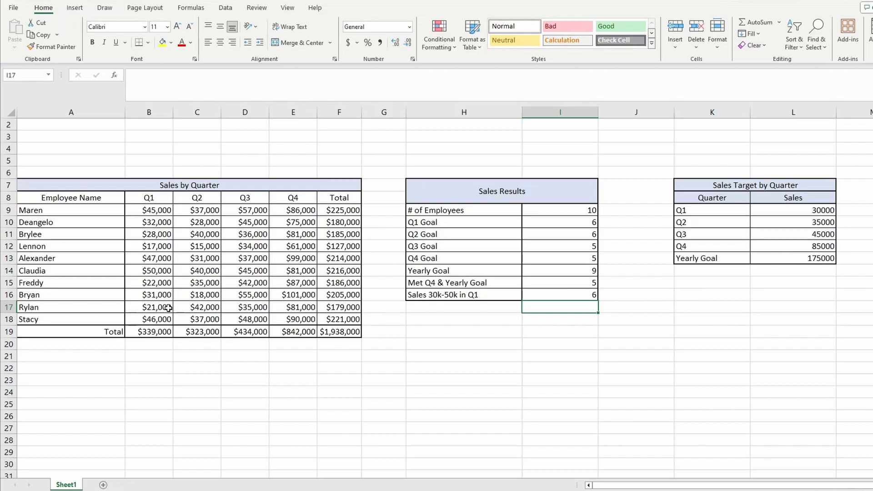
left_click(546, 293)
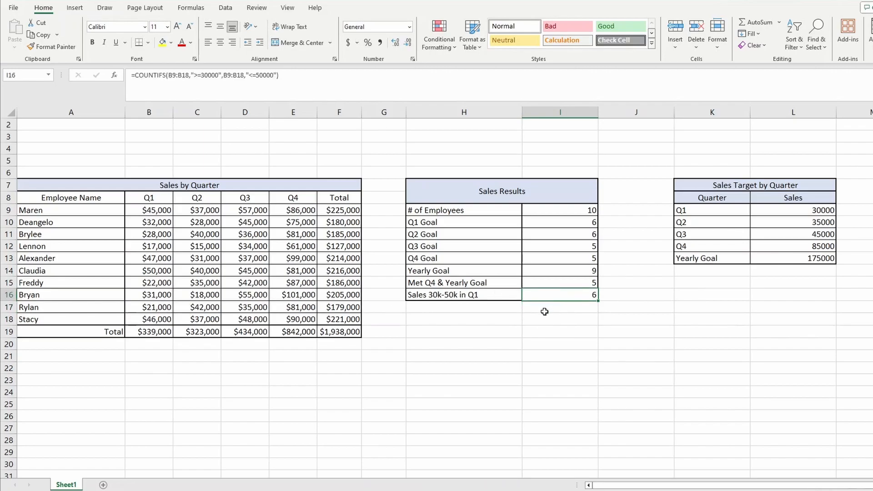